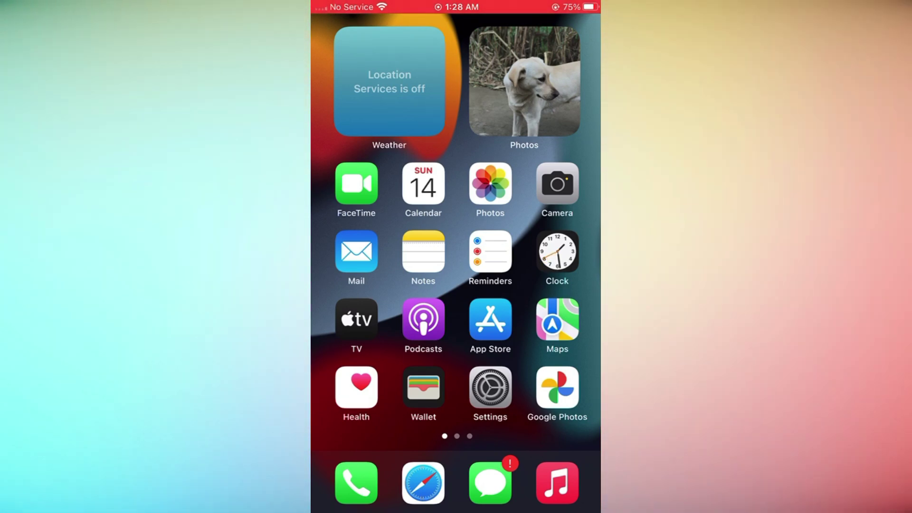
- Swipe to the second Home Screen page showing Chrome, Snapchat, Instagram and TikTok
{"action": "left_click_drag", "start_coordinate": [541, 285], "coordinate": [370, 285]}
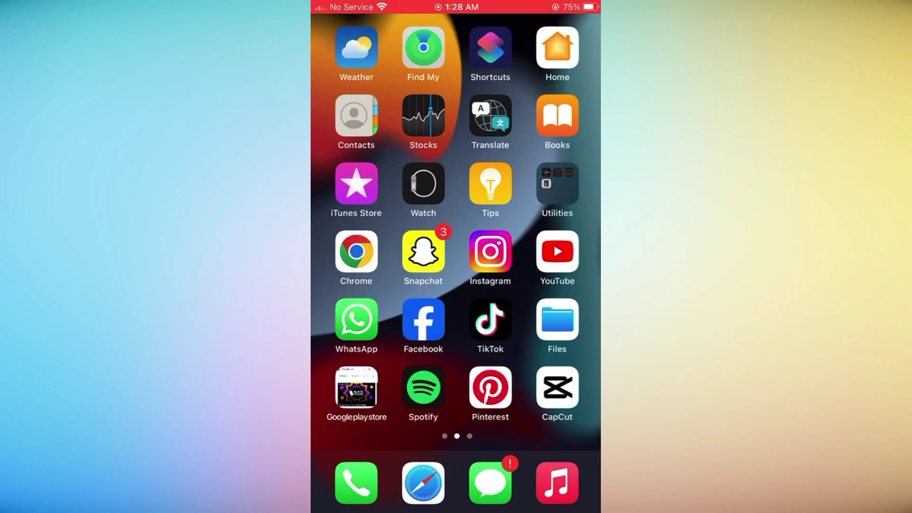
- Launch YouTube and go from the You tab to the Amazing Cool Tech channel
{"action": "left_click", "coordinate": [557, 251]}
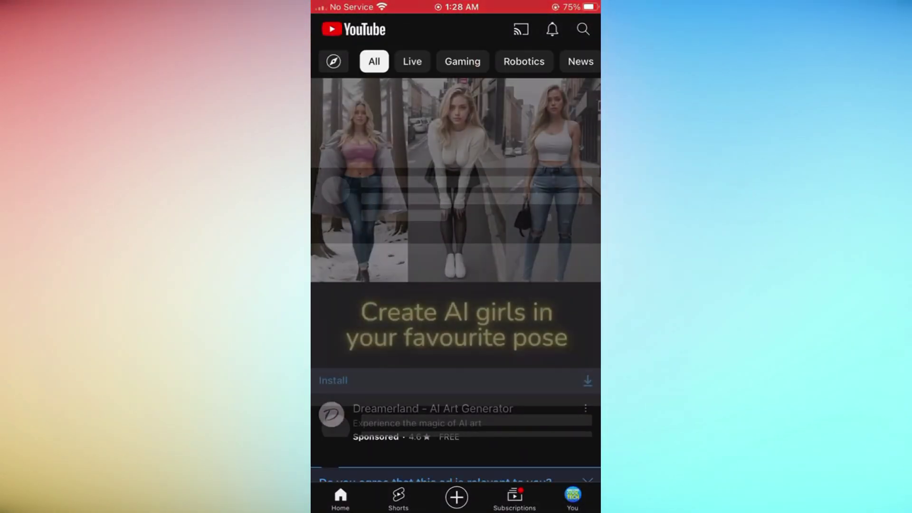
{"action": "scroll", "coordinate": [456, 257], "scroll_direction": "down", "scroll_amount": 1}
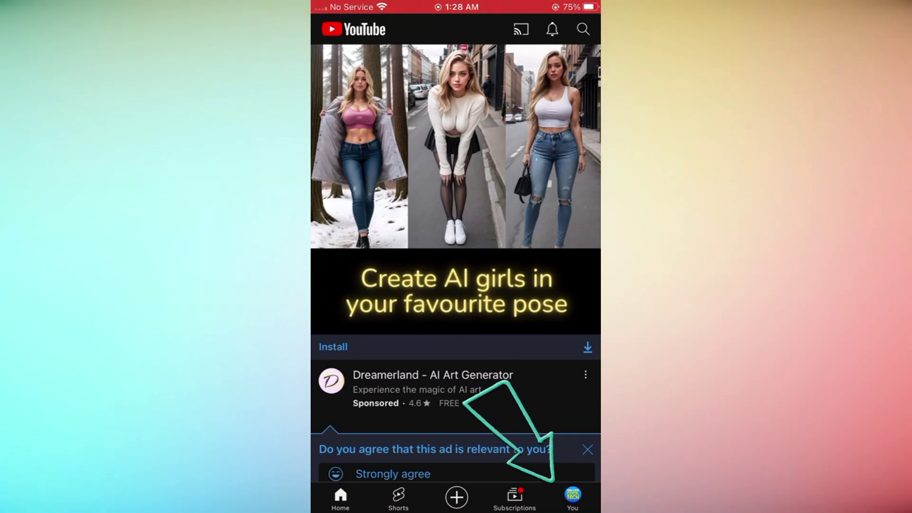
{"action": "left_click", "coordinate": [573, 496]}
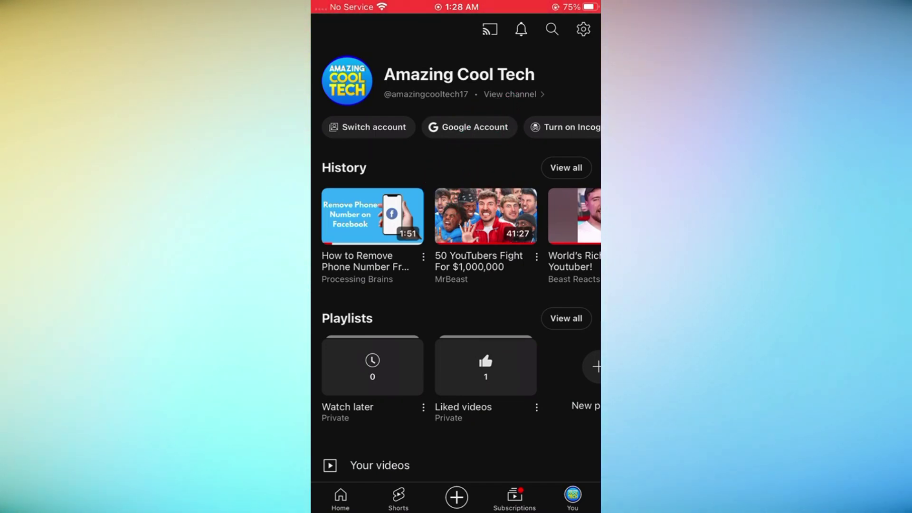
{"action": "left_click", "coordinate": [510, 94]}
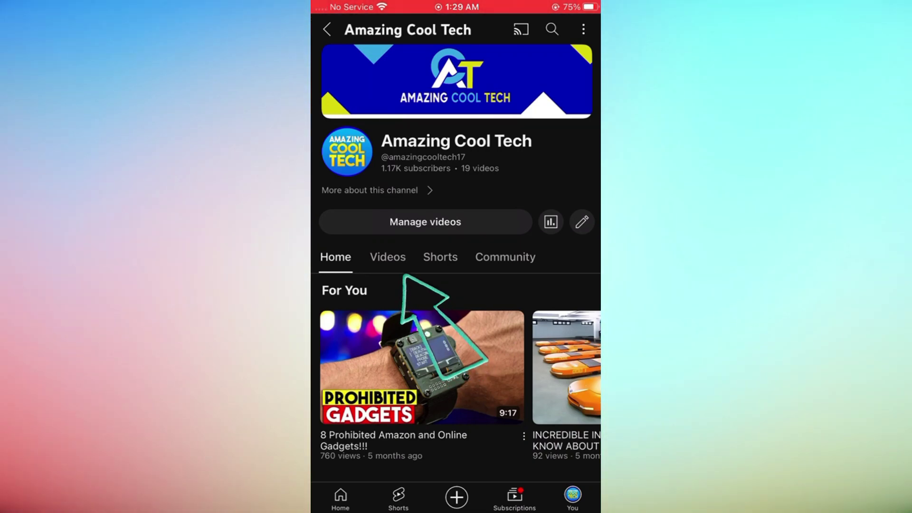
- Open the options menu for '9 BRUTAL VEHICLES' in the channel's Videos list
{"action": "left_click", "coordinate": [388, 257]}
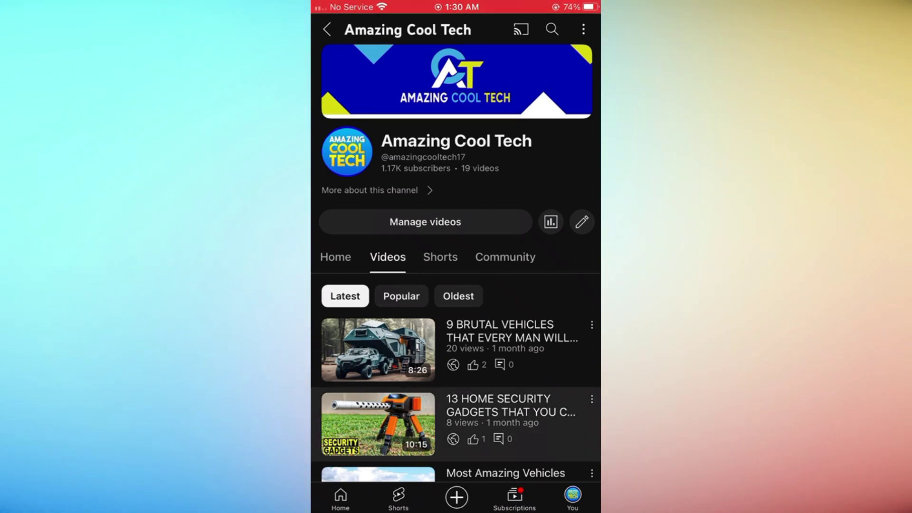
{"action": "scroll", "coordinate": [456, 285], "scroll_direction": "down", "scroll_amount": 10}
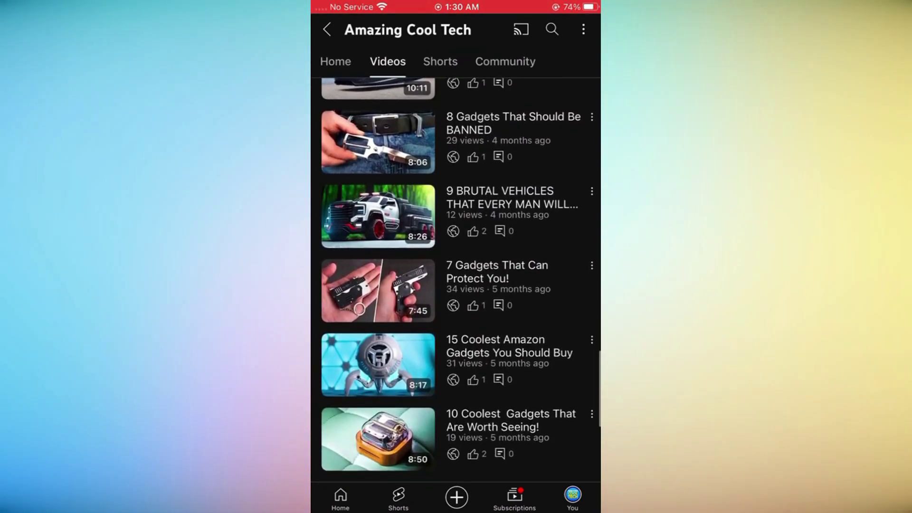
{"action": "left_click", "coordinate": [591, 185]}
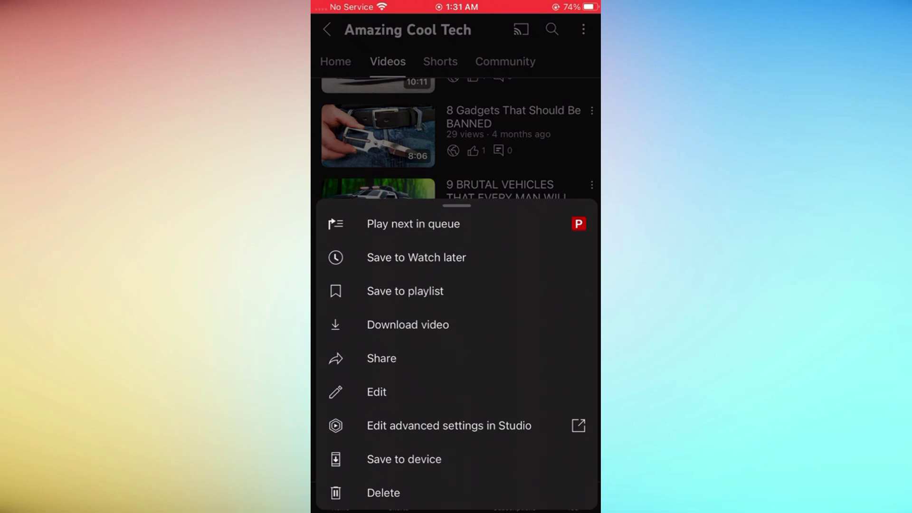
- Choose Edit to open the '9 BRUTAL VEHICLES' Edit details screen
{"action": "left_click", "coordinate": [377, 392]}
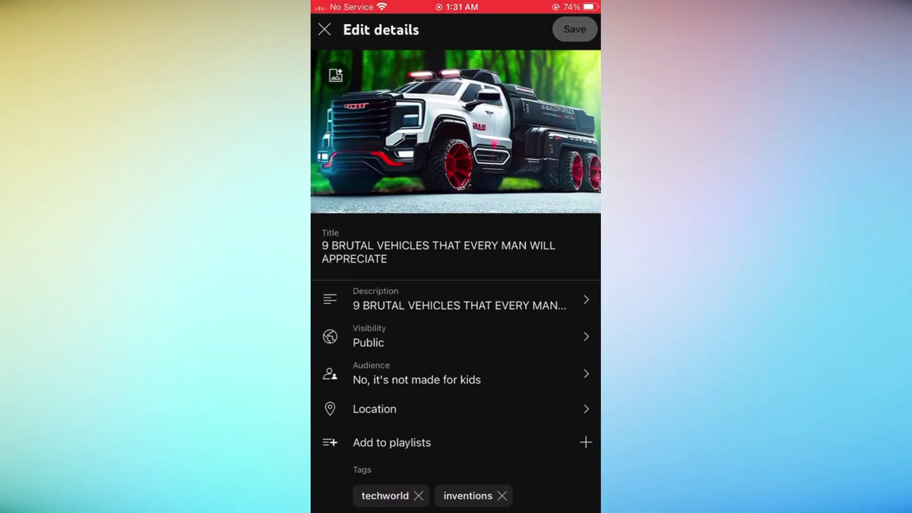
{"action": "scroll", "coordinate": [456, 285], "scroll_direction": "down", "scroll_amount": 2}
{"action": "scroll", "coordinate": [456, 286], "scroll_direction": "down", "scroll_amount": 5}
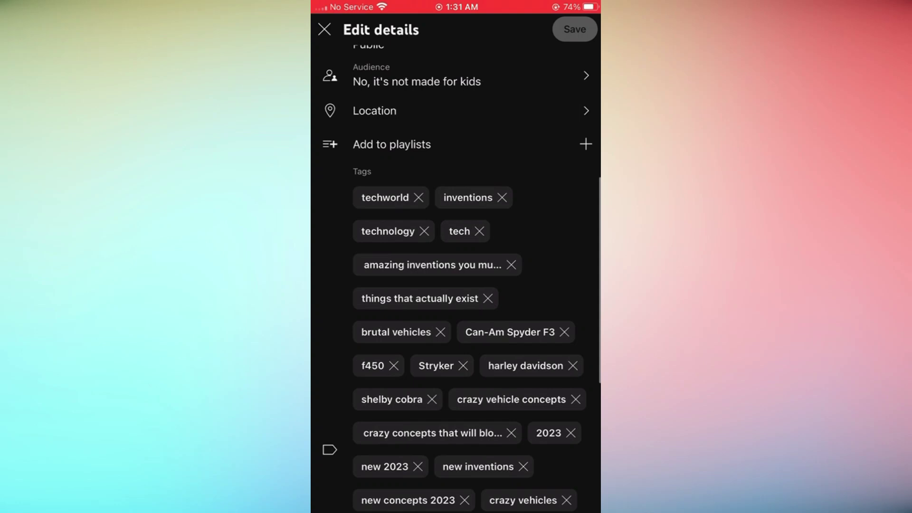
{"action": "scroll", "coordinate": [457, 285], "scroll_direction": "down", "scroll_amount": 5}
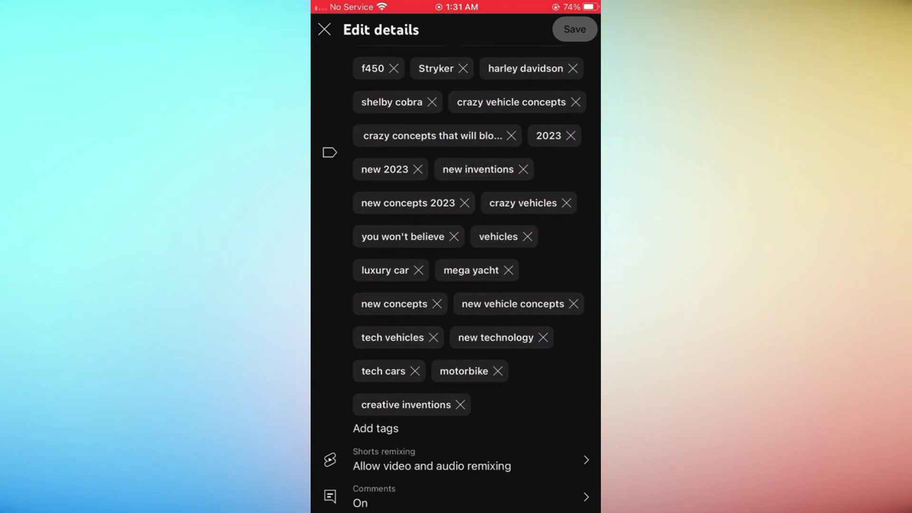
- Set the video's Comments setting to Off and save the details
{"action": "left_click", "coordinate": [456, 496]}
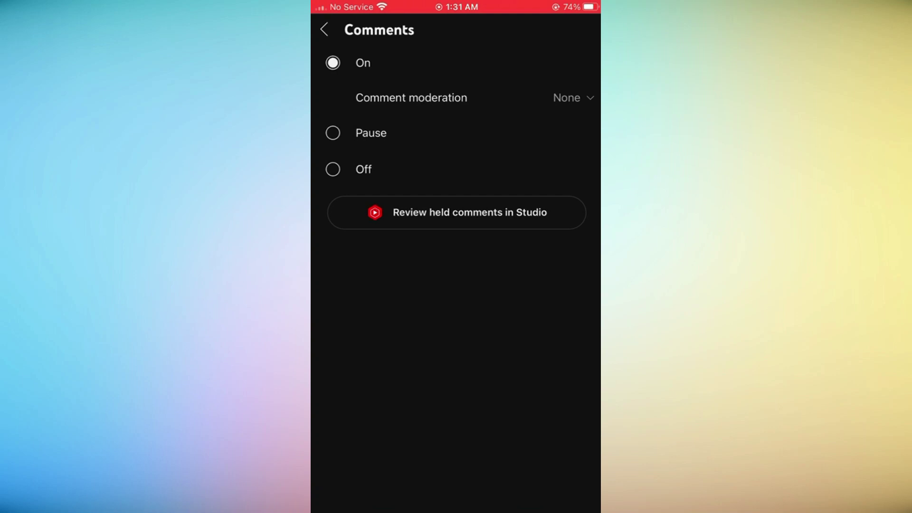
{"action": "left_click", "coordinate": [324, 30]}
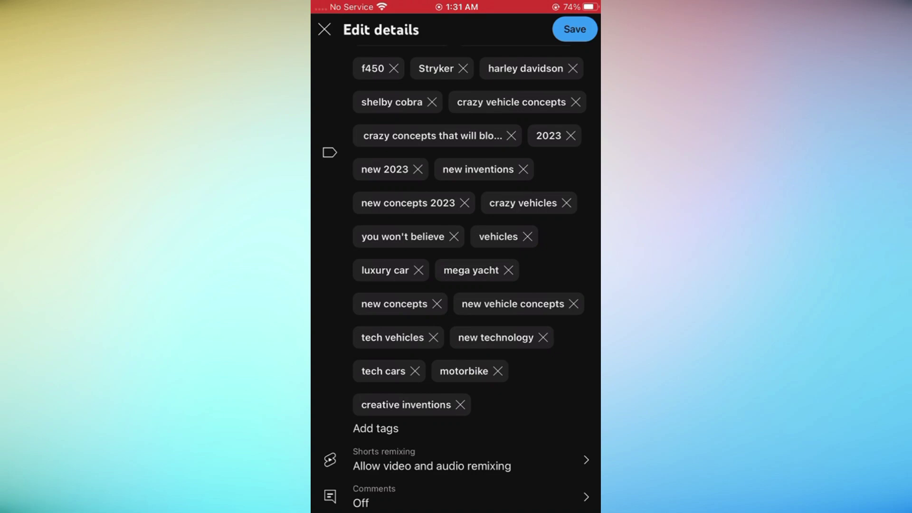
{"action": "left_click", "coordinate": [575, 29]}
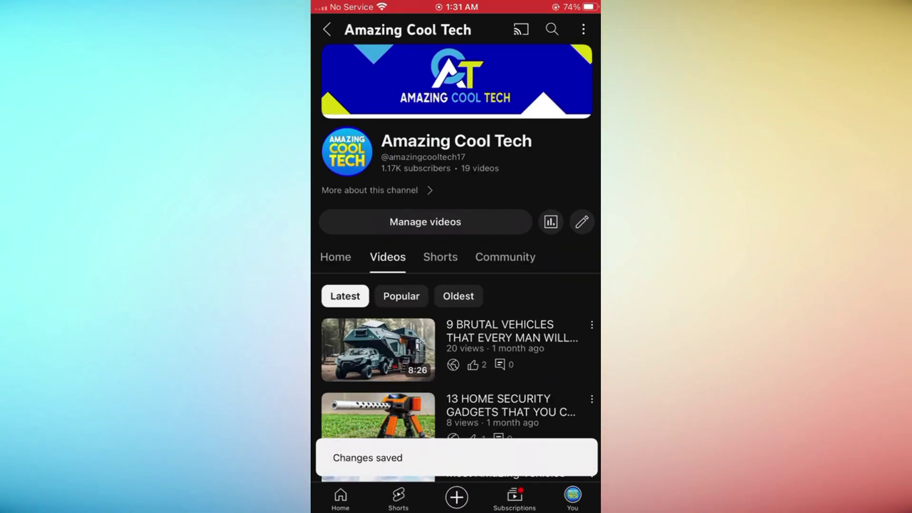